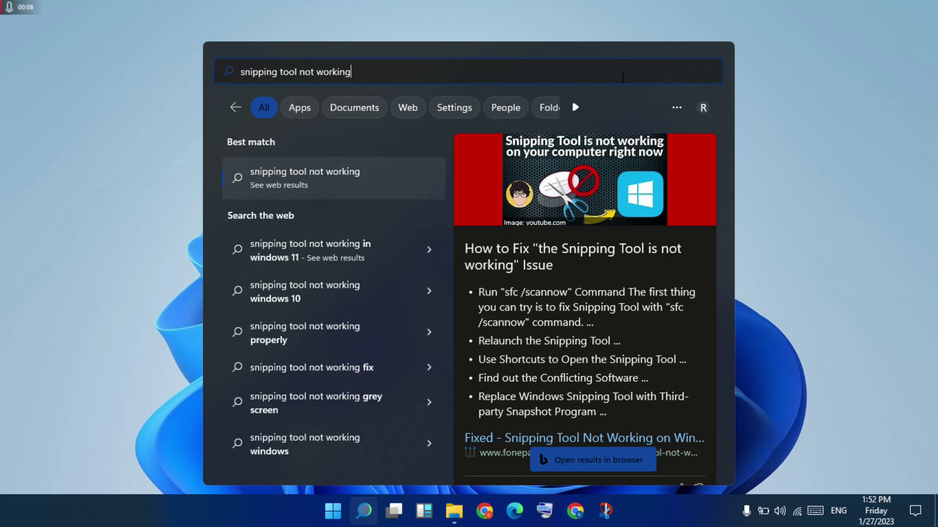
Close the 'snipping tool not working' web results and bring up an empty Windows Search
click(778, 197)
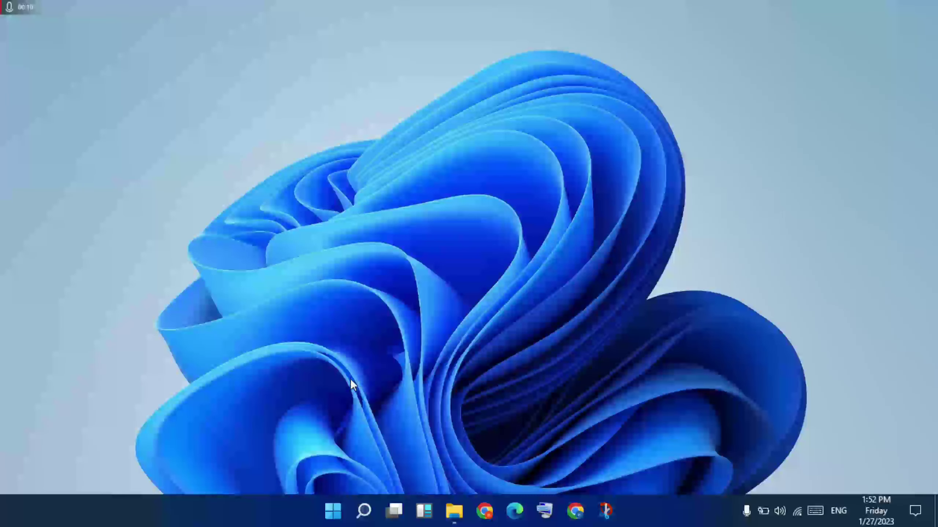
click(364, 501)
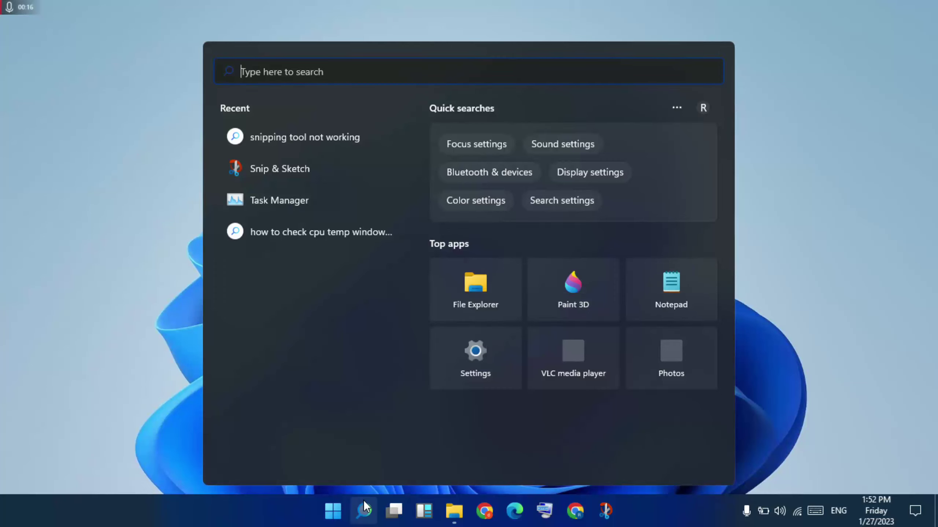
text(se)
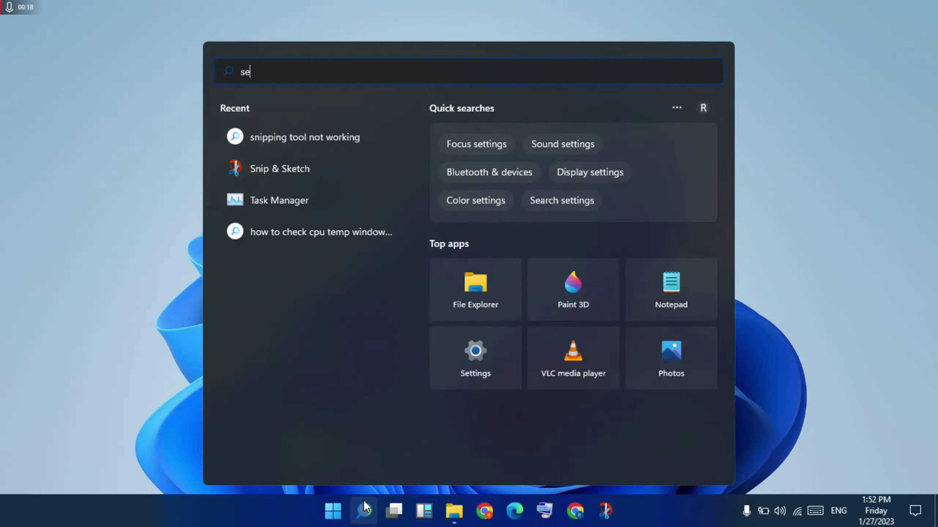
text(ttings)
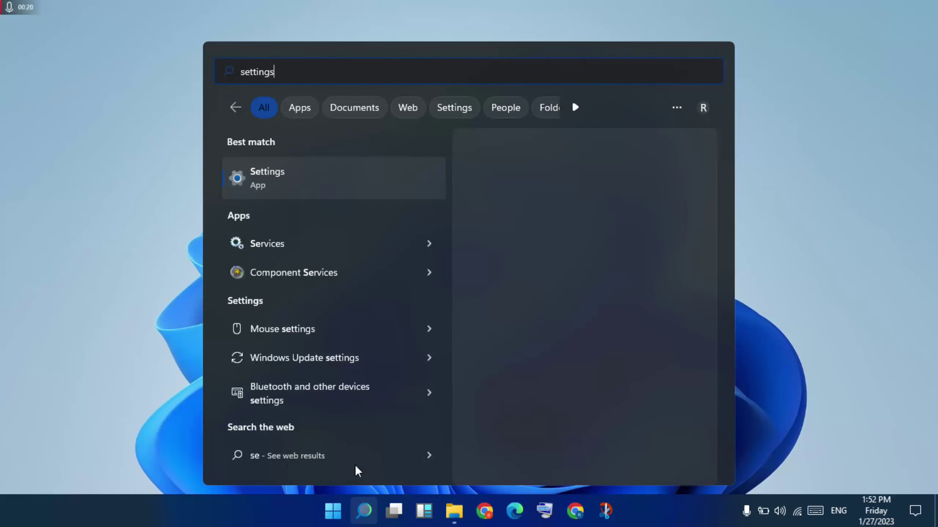
Launch Settings from the Best match result for 'settings'
click(319, 179)
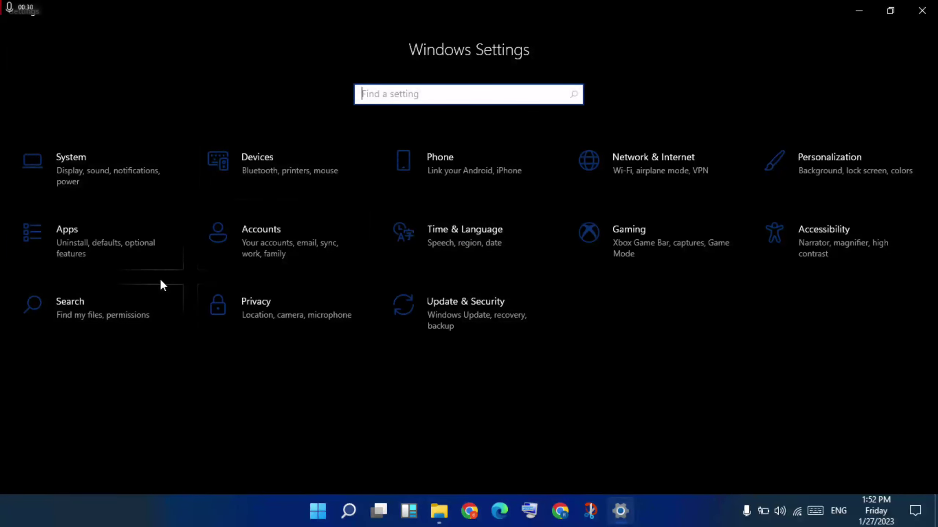
Go to Apps & features, showing the 89 installed apps
click(78, 239)
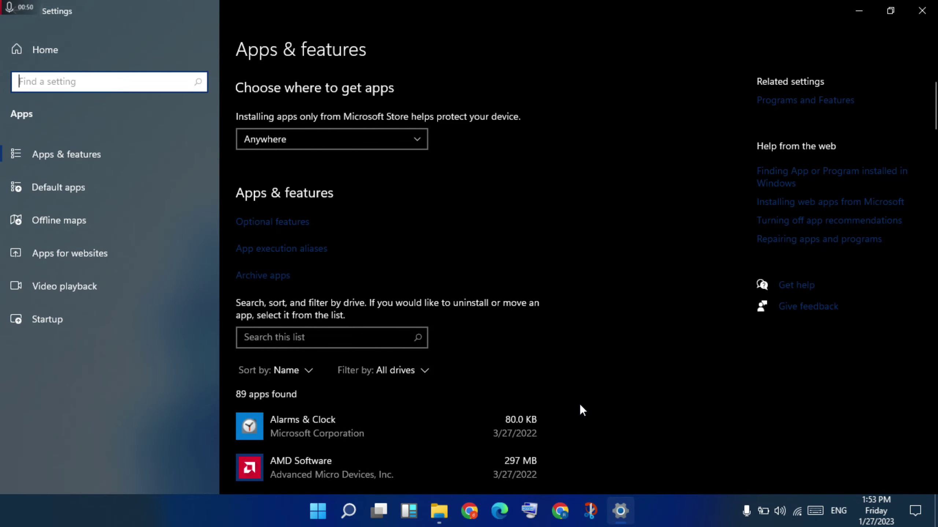
scroll(580, 405, down, 10)
scroll(579, 405, down, 10)
scroll(580, 404, down, 5)
scroll(580, 410, down, 8)
scroll(580, 411, down, 1)
scroll(579, 410, down, 3)
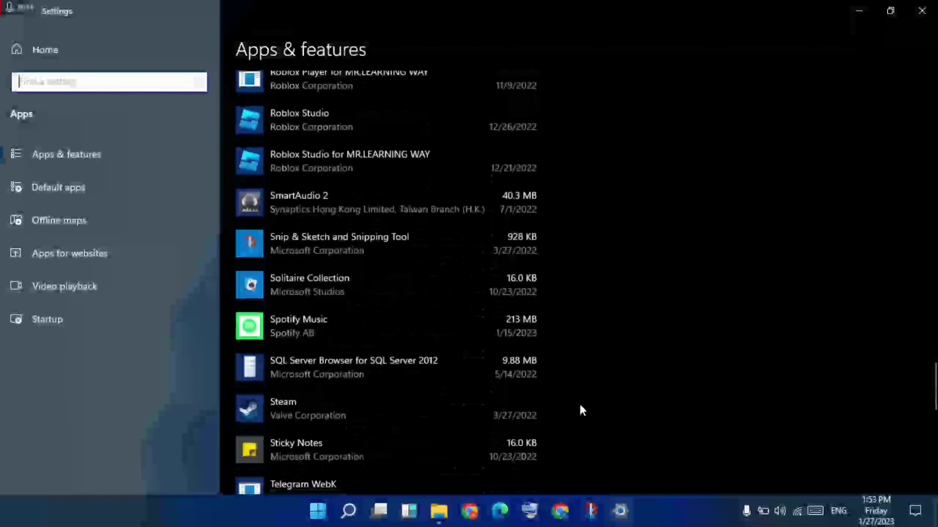
scroll(580, 405, down, 2)
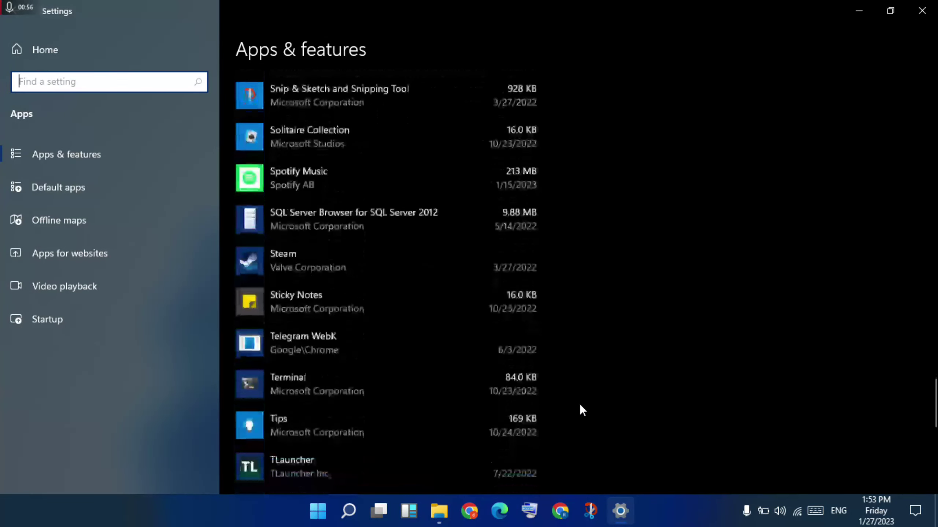
scroll(580, 404, down, 1)
scroll(579, 405, up, 1)
scroll(580, 410, up, 2)
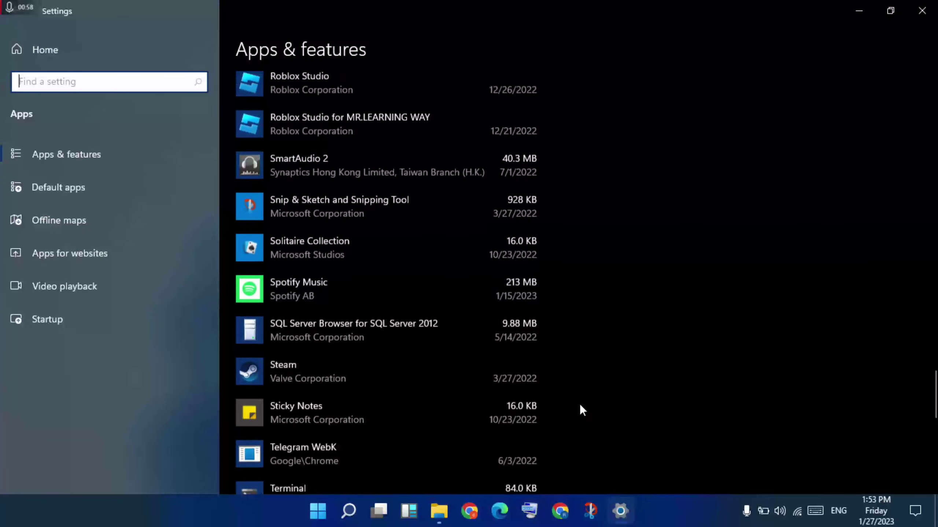
scroll(580, 411, up, 1)
scroll(580, 410, up, 1)
scroll(579, 406, up, 2)
scroll(579, 405, up, 3)
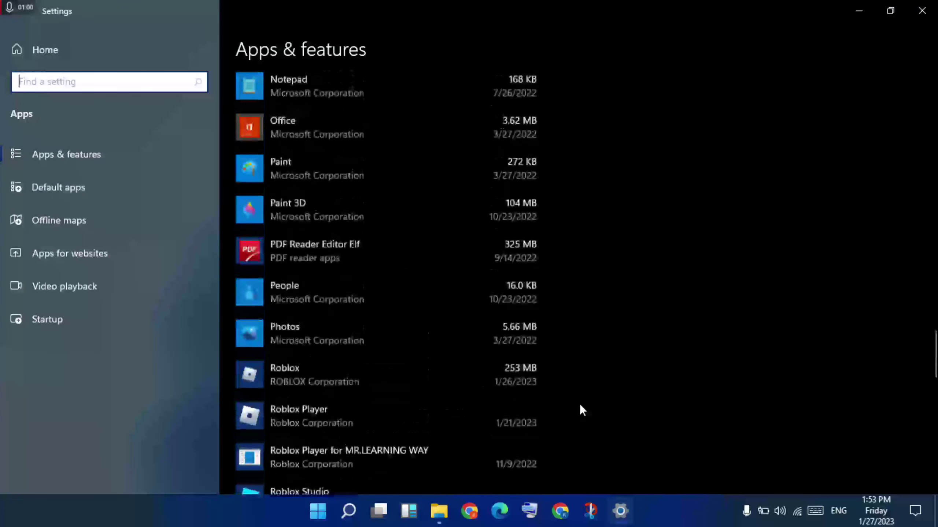
scroll(579, 405, up, 1)
scroll(579, 410, up, 2)
scroll(580, 410, down, 1)
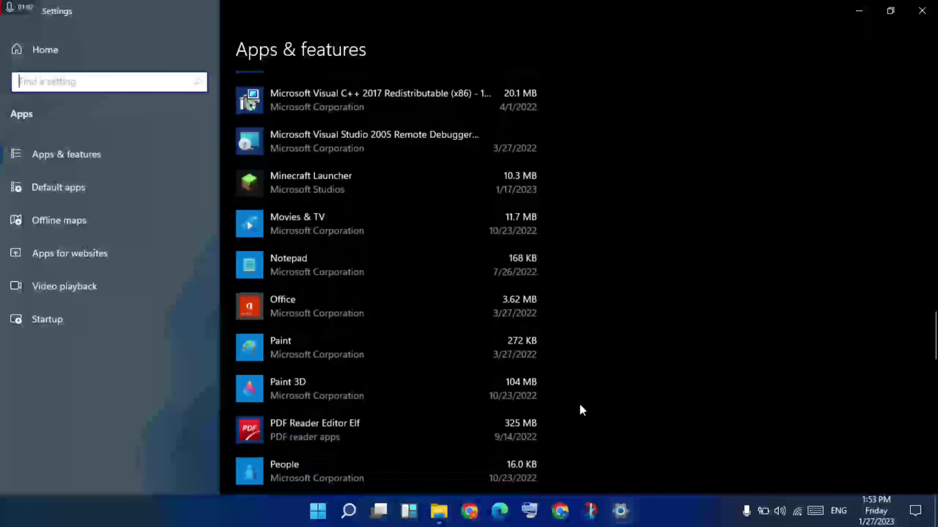
scroll(579, 411, down, 1)
scroll(580, 410, down, 1)
scroll(579, 410, down, 1)
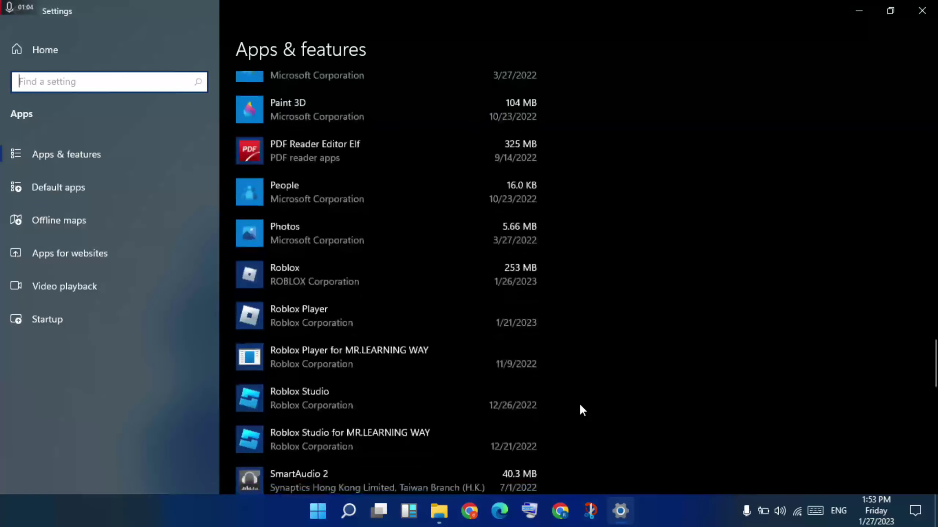
scroll(577, 411, down, 1)
scroll(578, 410, down, 1)
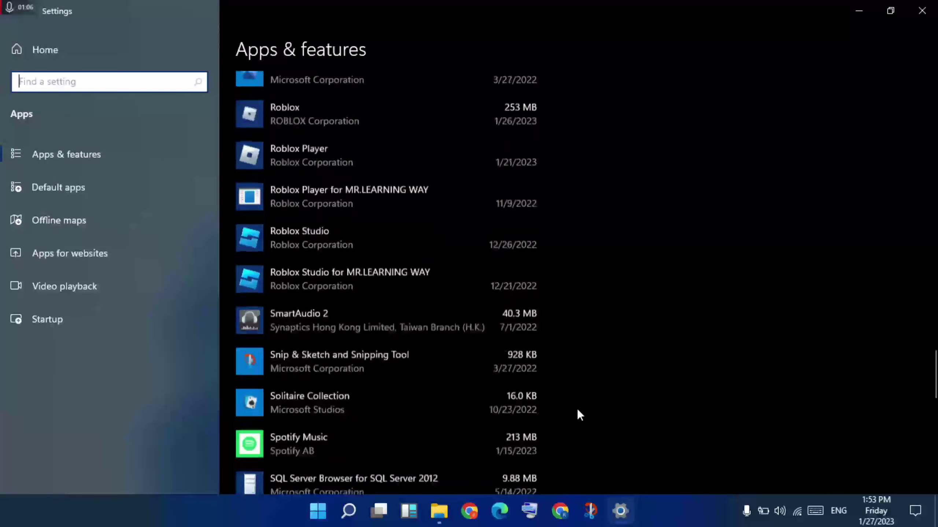
scroll(578, 410, down, 1)
Expand the Snip & Sketch and Snipping Tool entry and go to its Advanced options
click(340, 268)
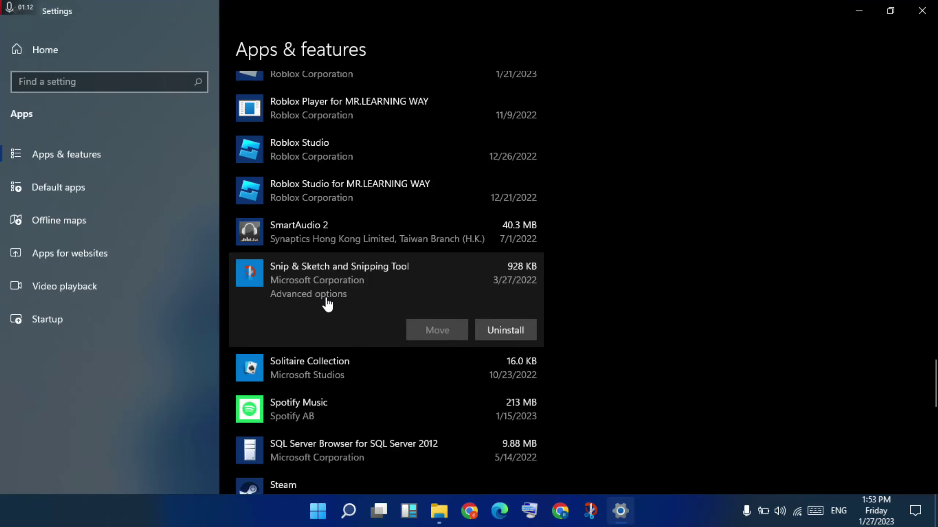
click(326, 299)
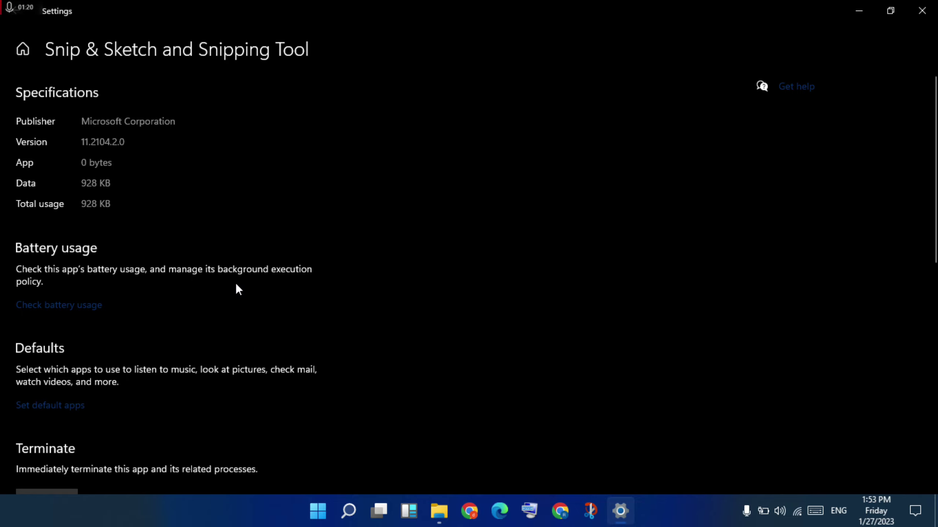
scroll(237, 283, down, 2)
scroll(238, 282, down, 3)
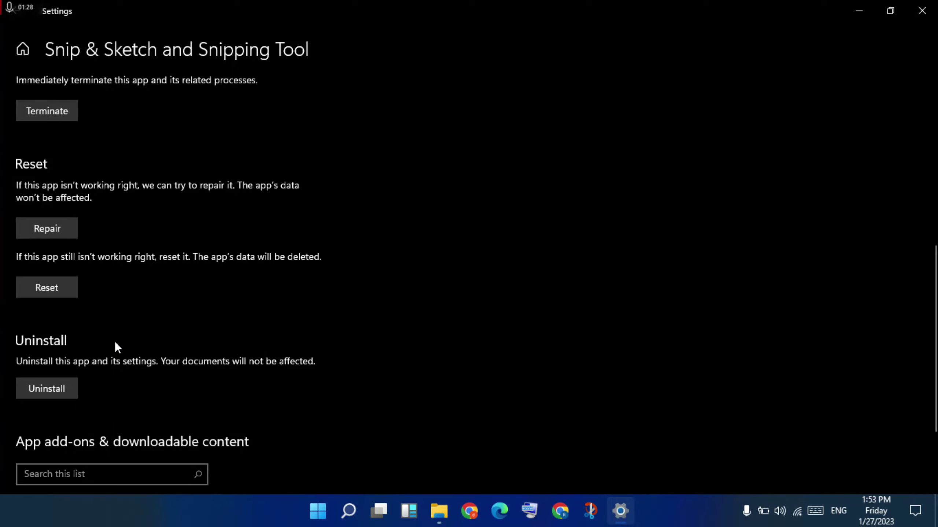
Repair Snip & Sketch and Snipping Tool from the Reset section
click(51, 231)
Minimize the Settings window to reveal the desktop
click(860, 9)
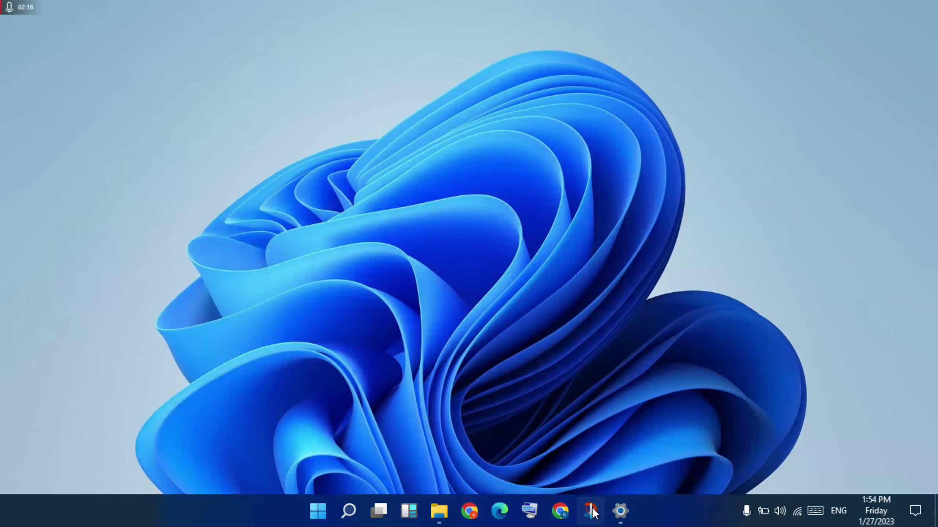
Start a New snip in Snip & Sketch and drag a rectangle over the wallpaper
click(592, 507)
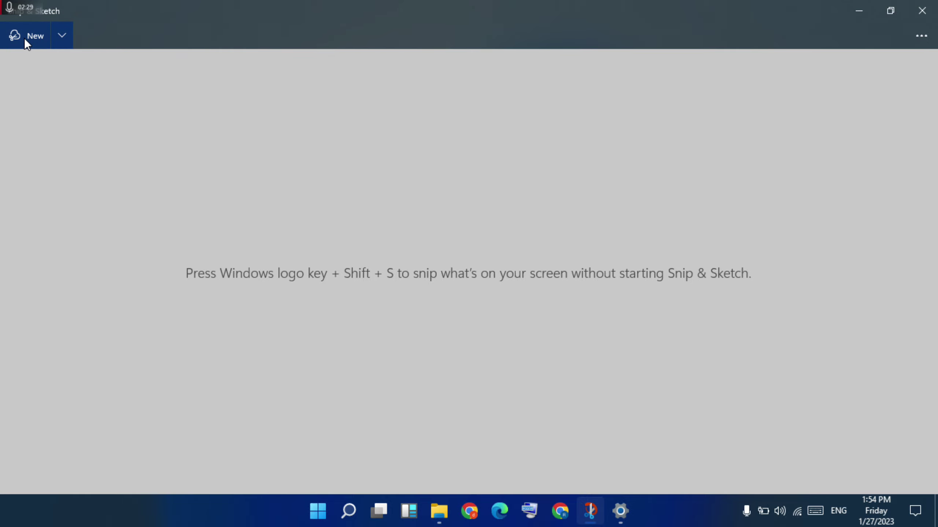
click(24, 40)
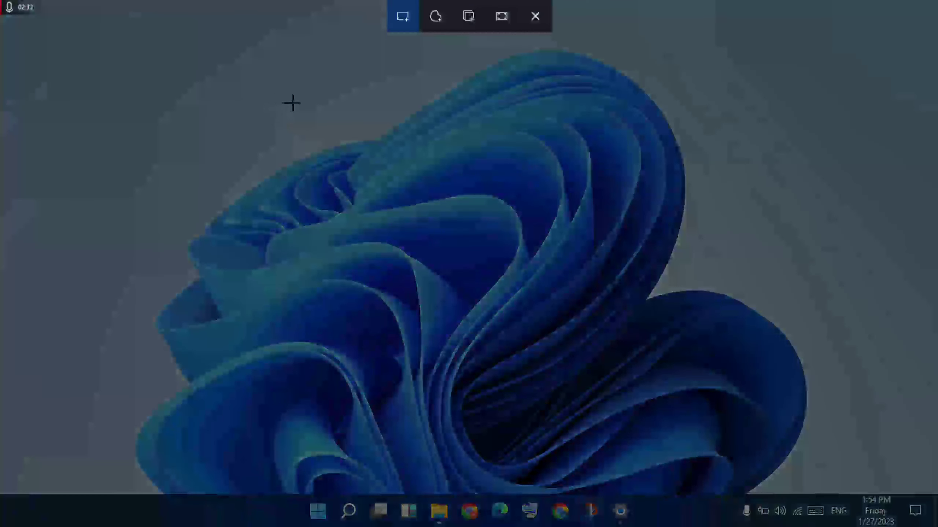
mouse_move(170, 89)
mouse_down()
mouse_move(523, 256)
mouse_move(568, 292)
mouse_up()
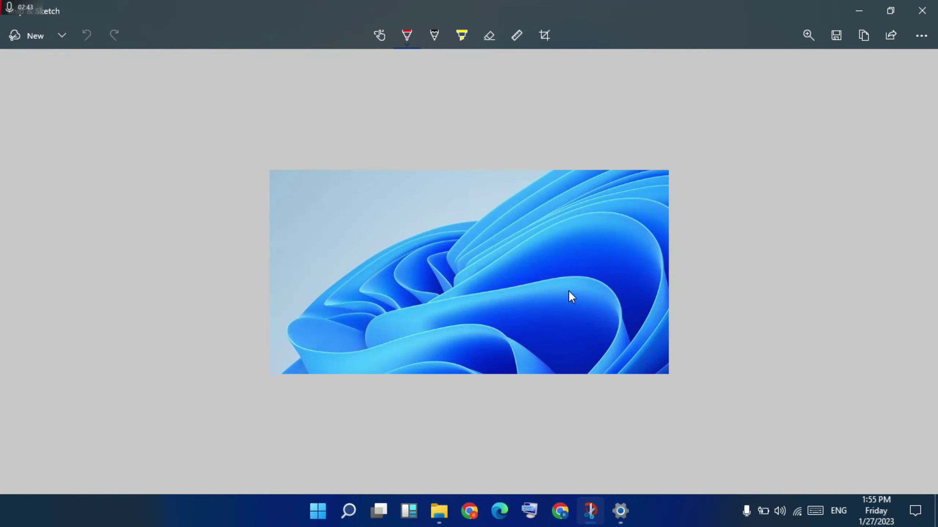
Save the snip to the Desktop through Save As, then close Snip & Sketch
click(837, 30)
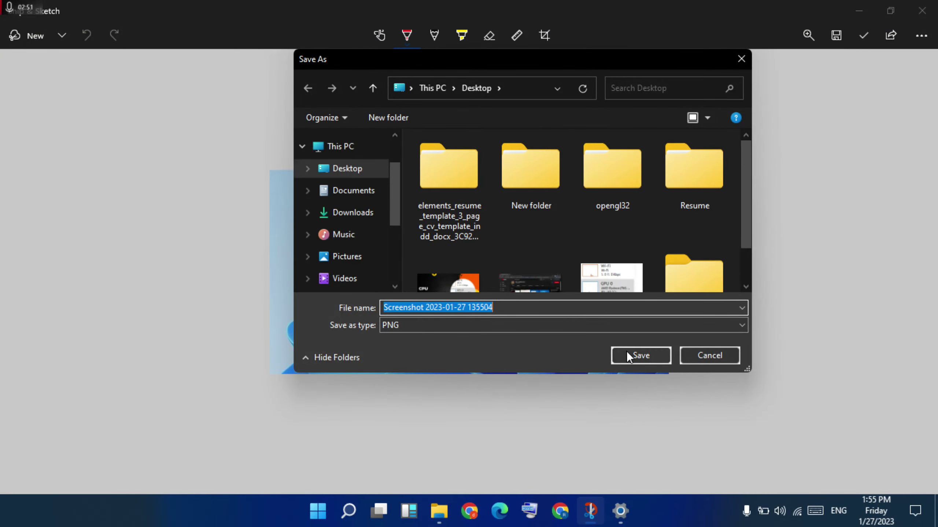
click(627, 353)
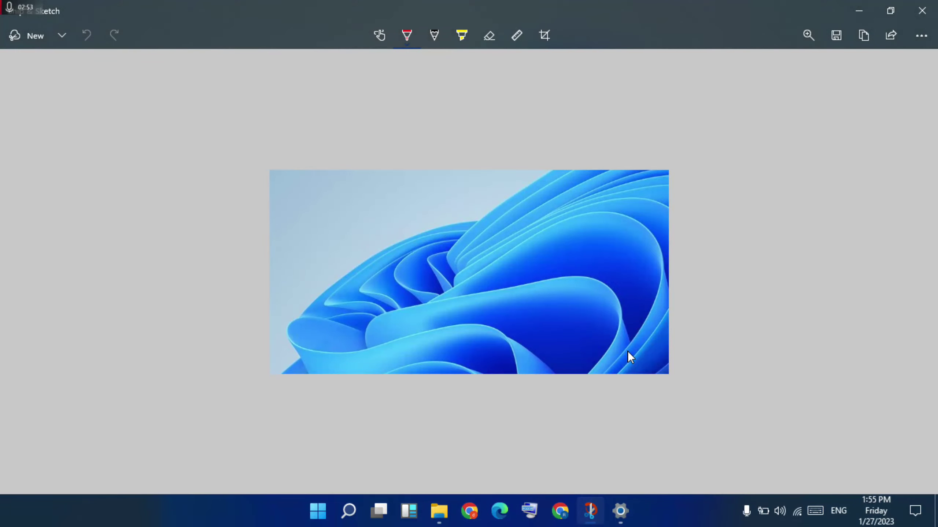
click(922, 10)
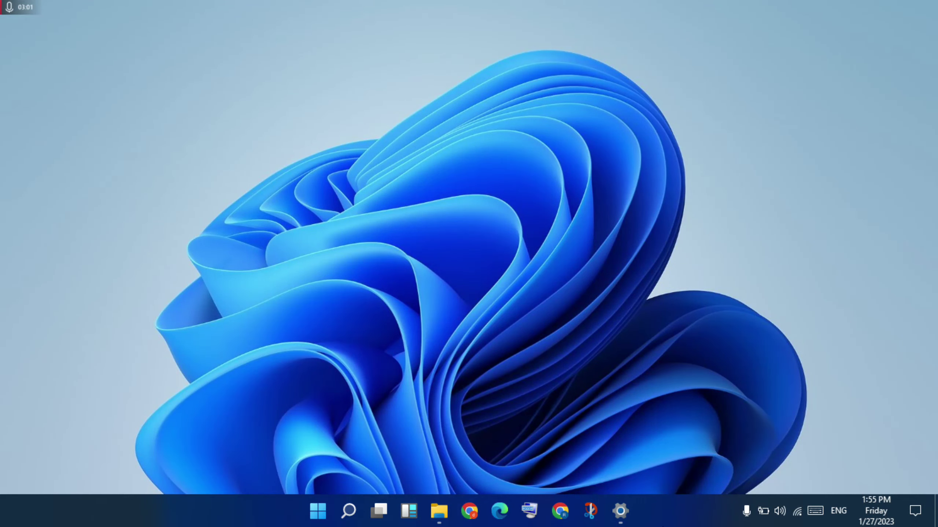
Return to Settings, confirm Reset to delete the app's data, and close Settings
click(619, 511)
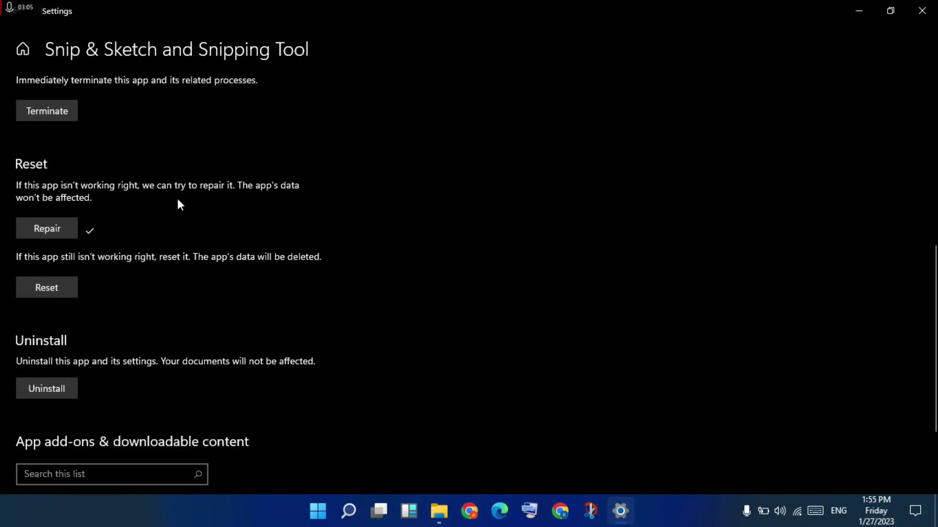
click(53, 291)
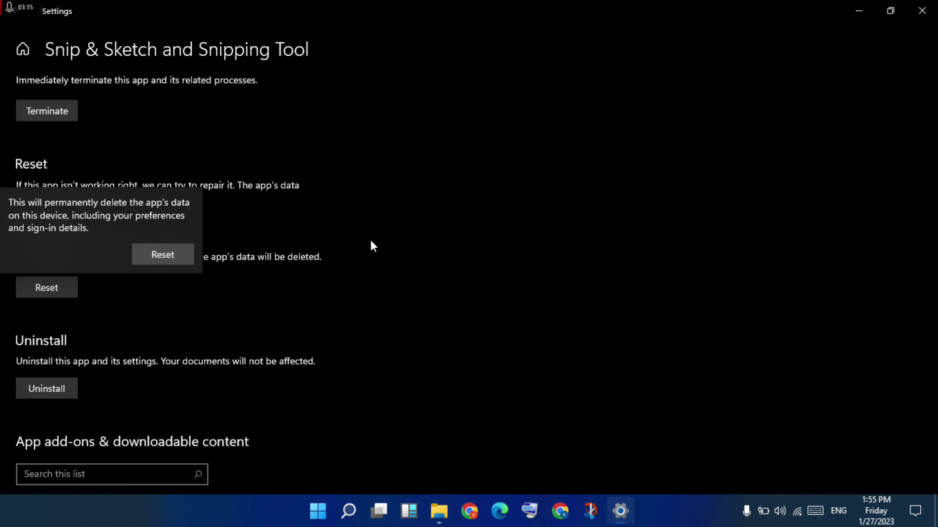
click(410, 245)
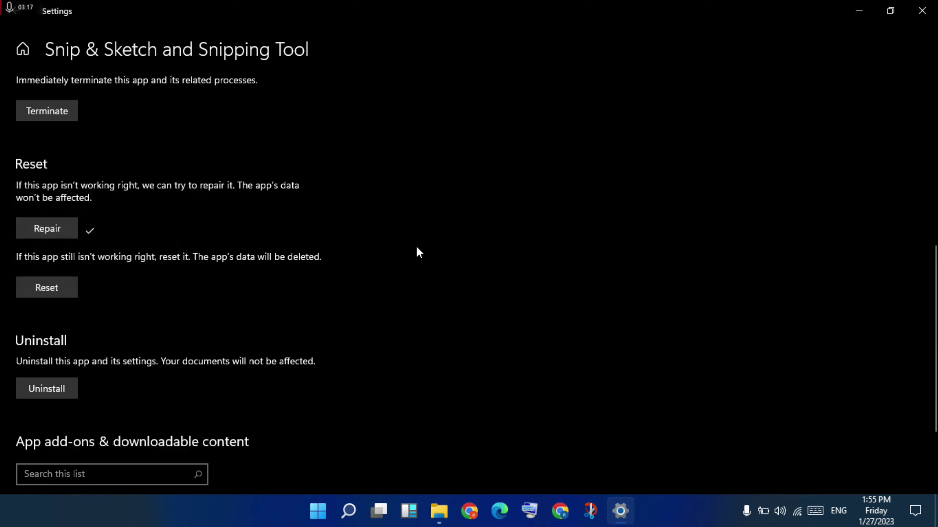
click(924, 9)
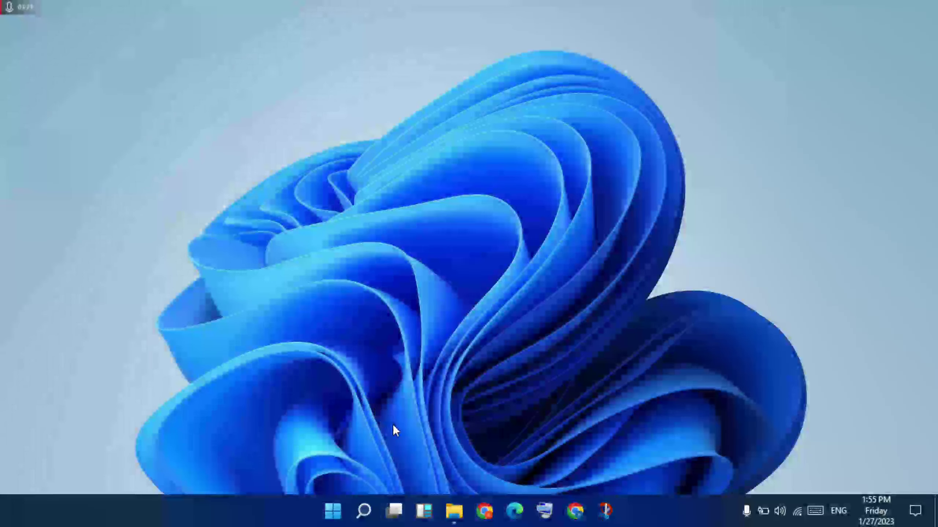
click(334, 512)
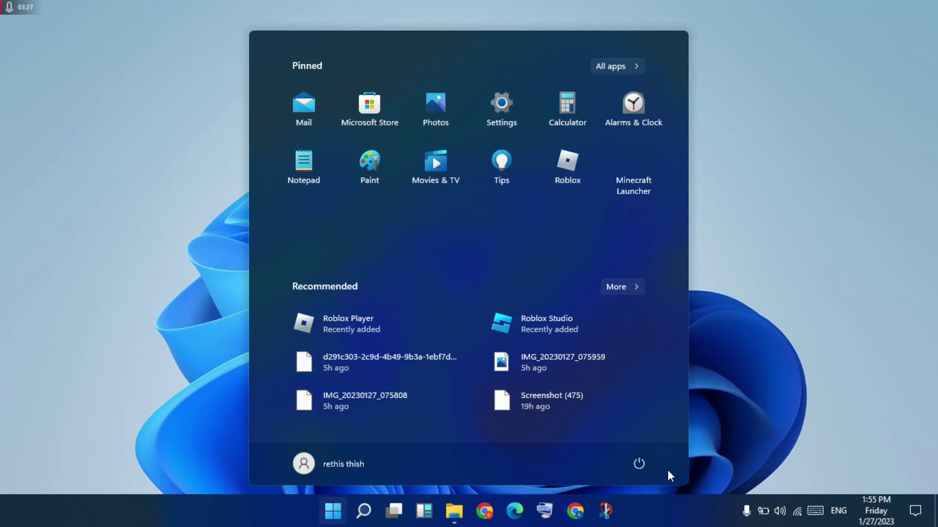
click(758, 348)
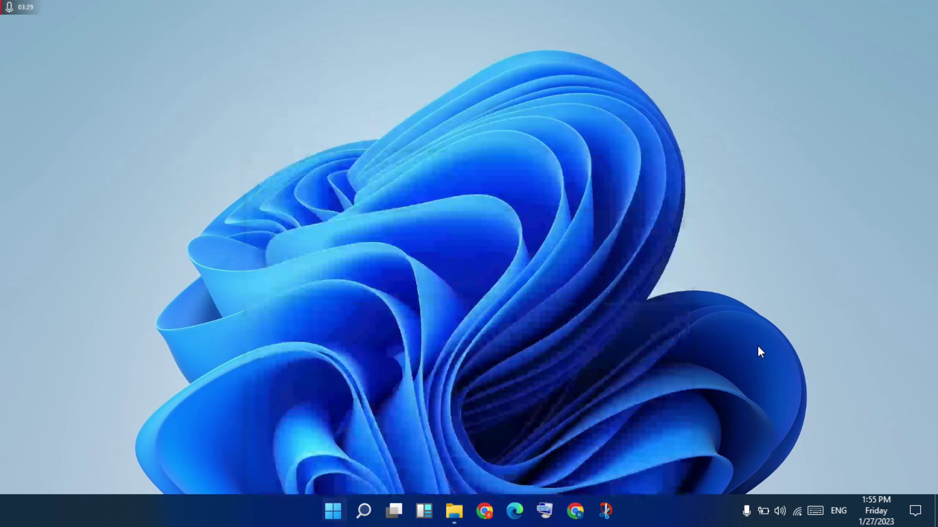